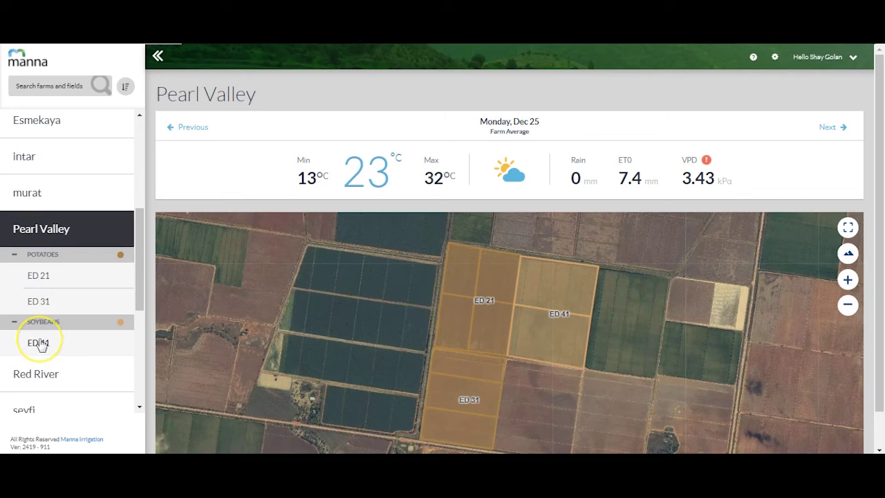
Step: Open the Red River farm, check its daily weather forecast through Thursday, Dec 28, and return to Monday, Dec 25
{"action": "left_click", "coordinate": [28, 377]}
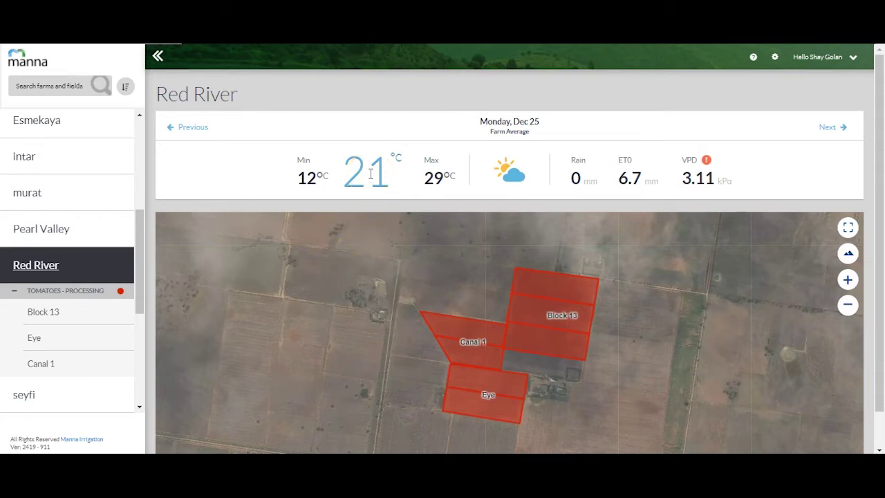
{"action": "left_click", "coordinate": [826, 130]}
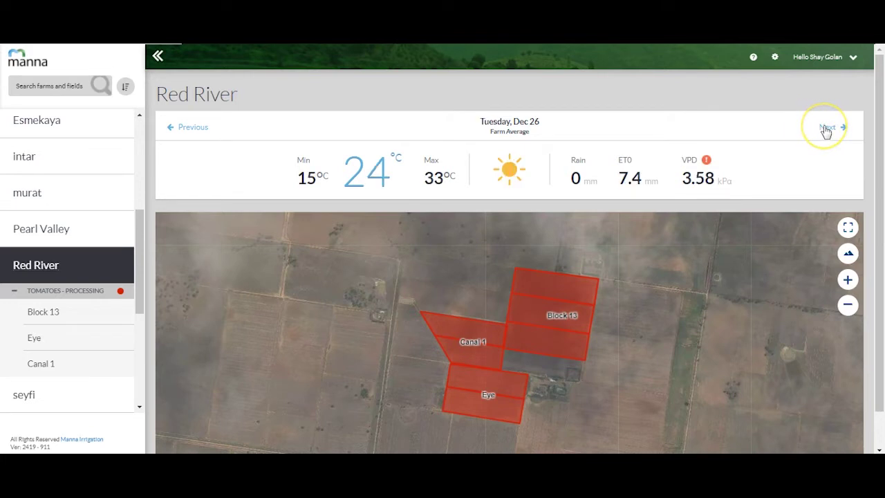
{"action": "left_click", "coordinate": [826, 129]}
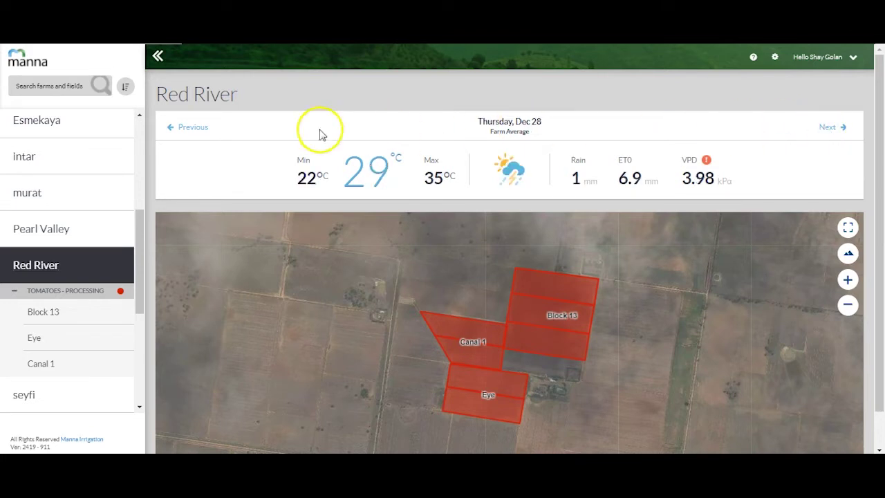
{"action": "left_click", "coordinate": [194, 129]}
{"action": "left_click", "coordinate": [195, 132]}
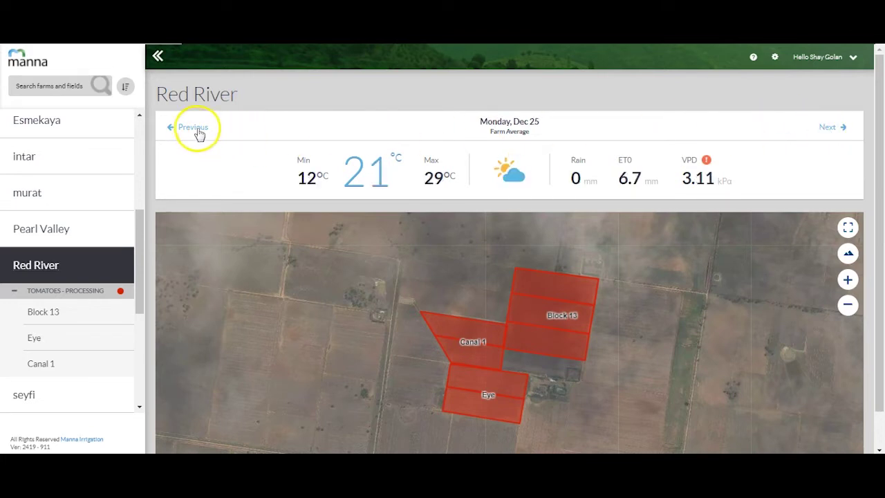
{"action": "left_click_drag", "start_coordinate": [352, 334], "coordinate": [323, 320]}
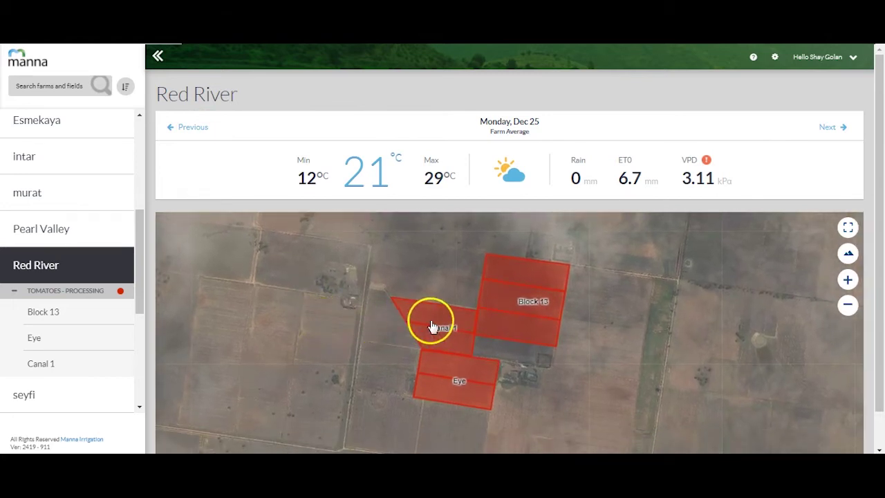
Step: Open the Eye field's irrigation recommendations, view the edit options for Zone 1, and close them without applying changes
{"action": "double_click", "coordinate": [34, 338]}
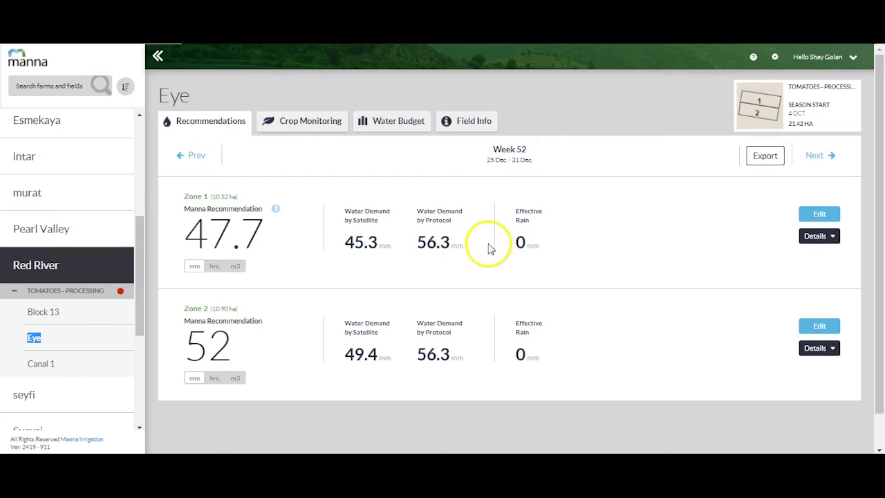
{"action": "left_click", "coordinate": [818, 215]}
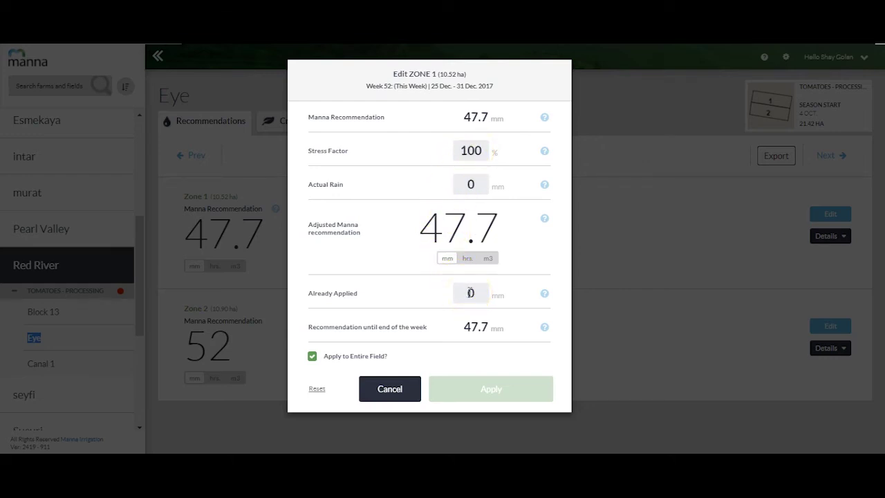
{"action": "left_click", "coordinate": [385, 389]}
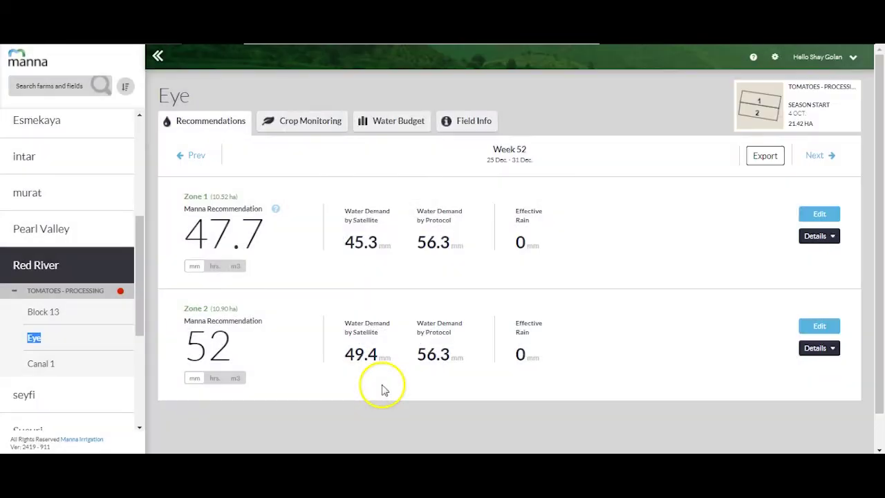
Step: Open the Eye field's crop monitoring maps and select the Visual layer for the first map
{"action": "left_click", "coordinate": [309, 130]}
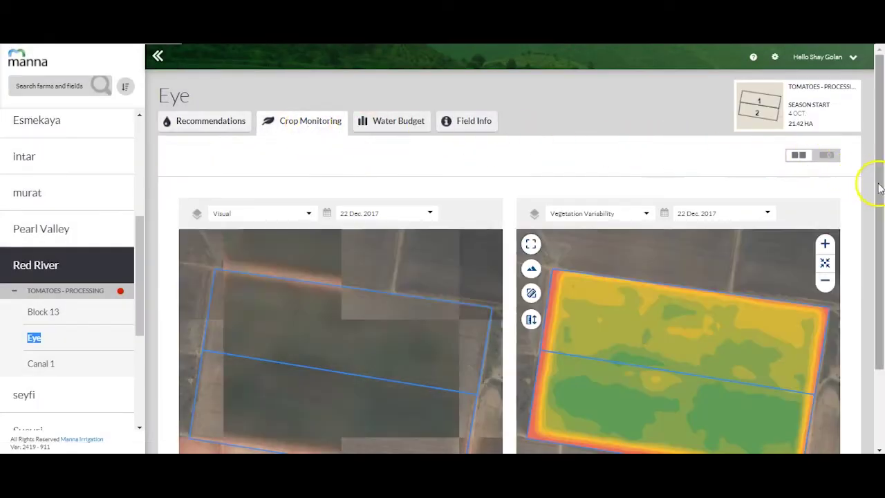
{"action": "scroll", "coordinate": [878, 187], "scroll_direction": "down", "scroll_amount": 2}
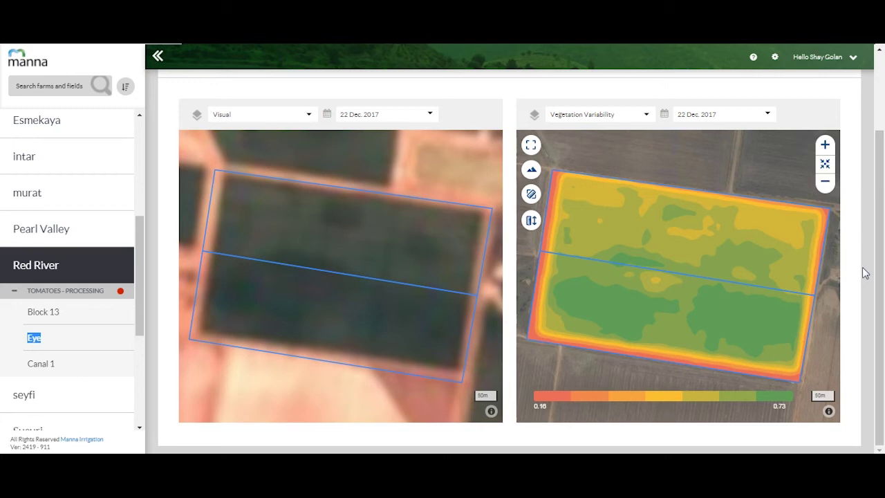
{"action": "left_click", "coordinate": [307, 115]}
{"action": "left_click", "coordinate": [220, 131]}
{"action": "scroll", "coordinate": [220, 132], "scroll_direction": "up", "scroll_amount": 1}
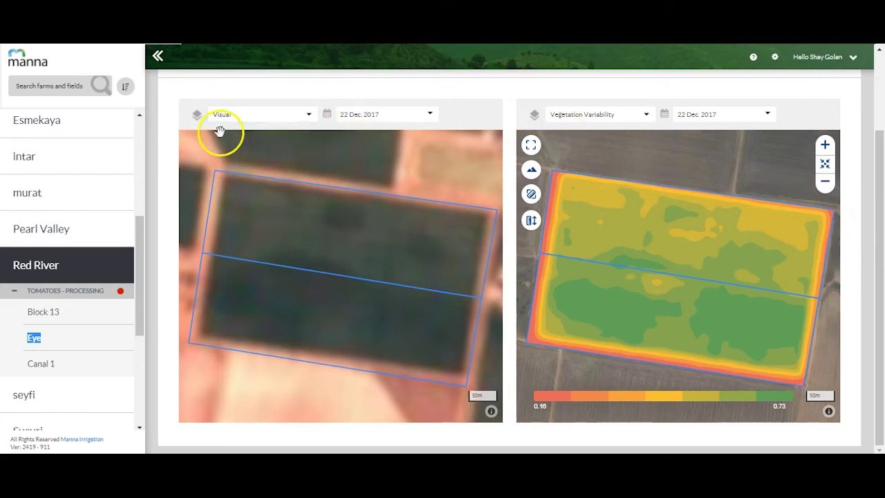
{"action": "scroll", "coordinate": [263, 184], "scroll_direction": "down", "scroll_amount": 2}
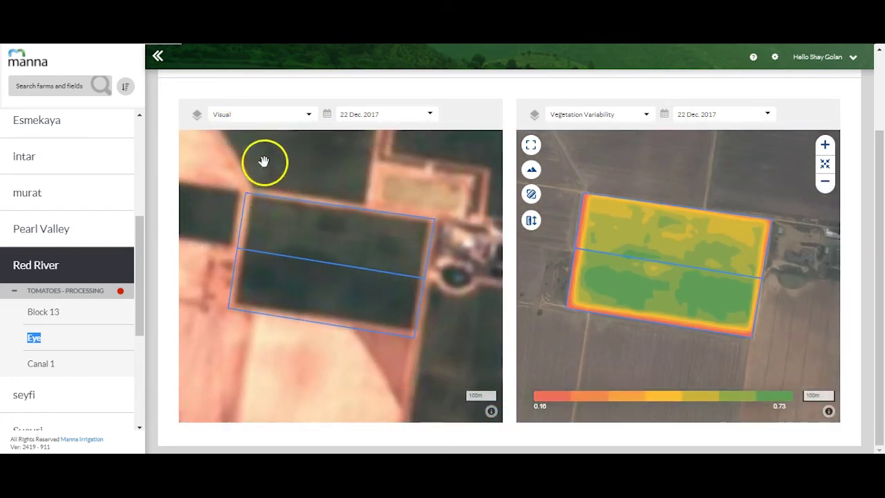
Step: Show the Vegetation Levels layer on the first crop map, and then switch it to Vegetation Variability
{"action": "left_click", "coordinate": [288, 116]}
{"action": "left_click", "coordinate": [249, 155]}
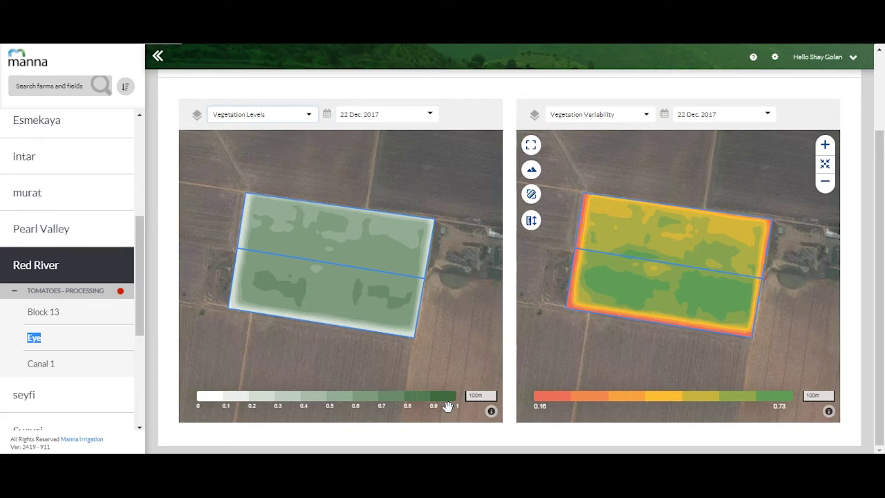
{"action": "left_click", "coordinate": [309, 115]}
{"action": "left_click", "coordinate": [277, 150]}
{"action": "left_click", "coordinate": [277, 116]}
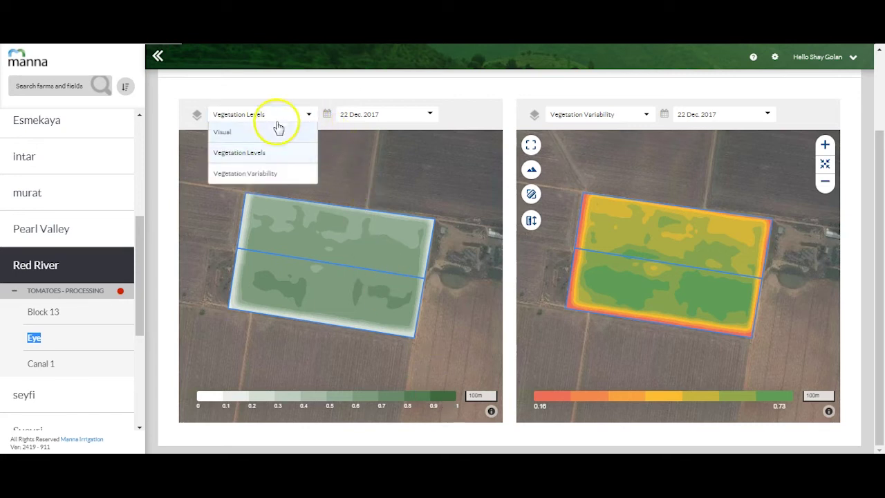
{"action": "left_click", "coordinate": [239, 172]}
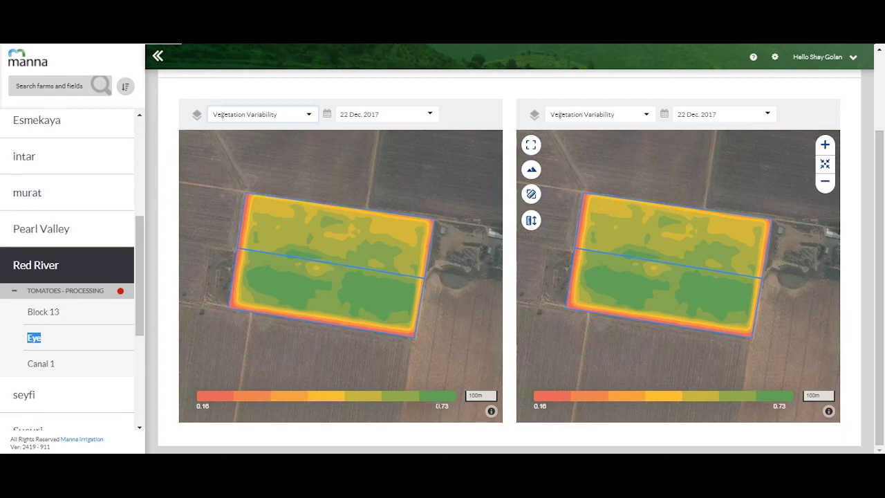
Step: Set the first vegetation map's image date to 30 Jun. 2017 for comparison with 22 Dec. 2017
{"action": "left_click", "coordinate": [429, 116]}
{"action": "scroll", "coordinate": [366, 193], "scroll_direction": "down", "scroll_amount": 3}
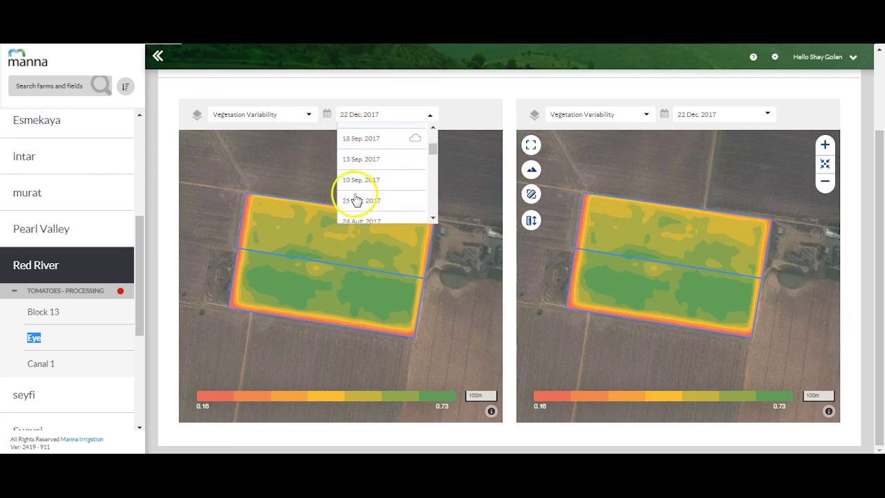
{"action": "scroll", "coordinate": [358, 197], "scroll_direction": "down", "scroll_amount": 3}
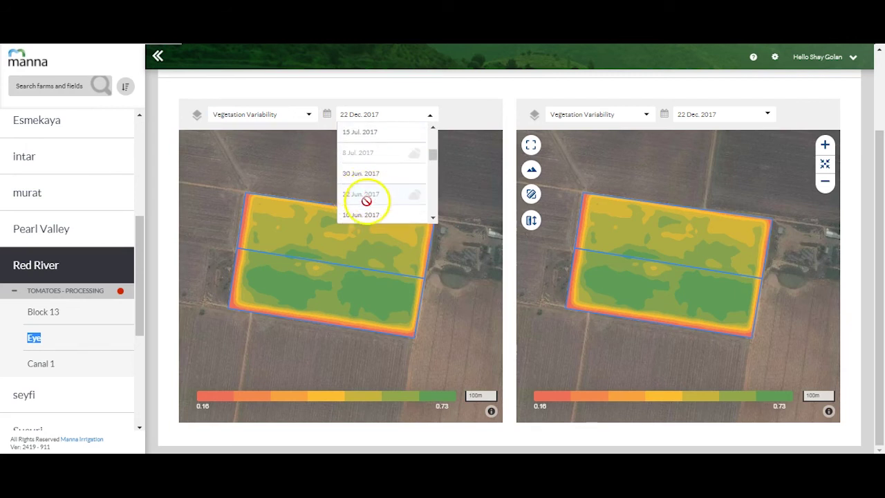
{"action": "left_click", "coordinate": [361, 176]}
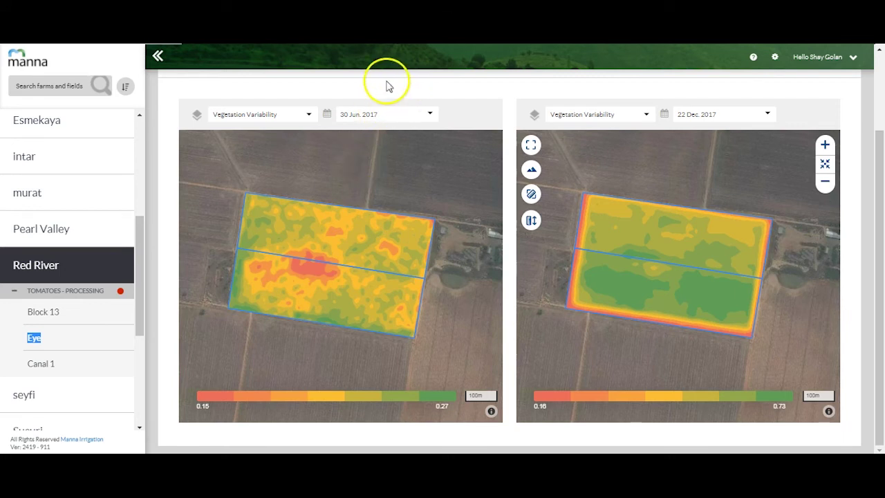
Step: Open the Eye field's water budget and switch the season-to-date details table to the Full view
{"action": "scroll", "coordinate": [387, 90], "scroll_direction": "up", "scroll_amount": 2}
{"action": "left_click", "coordinate": [390, 122]}
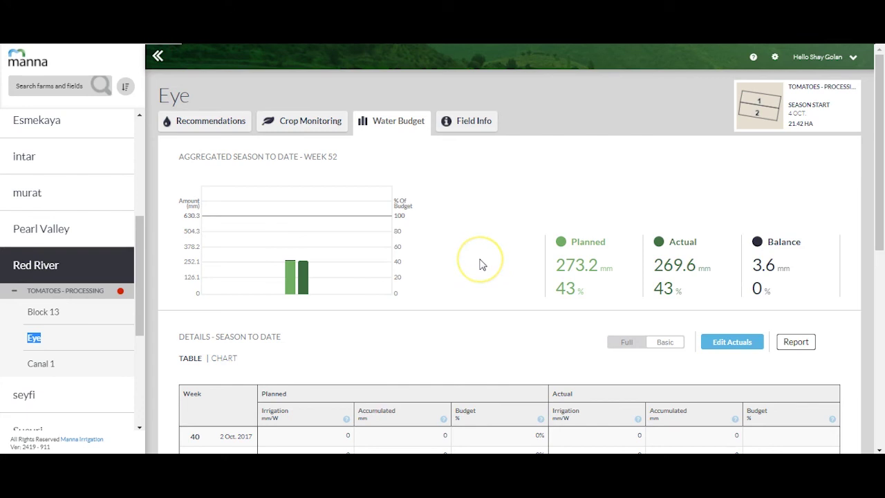
{"action": "scroll", "coordinate": [480, 263], "scroll_direction": "down", "scroll_amount": 5}
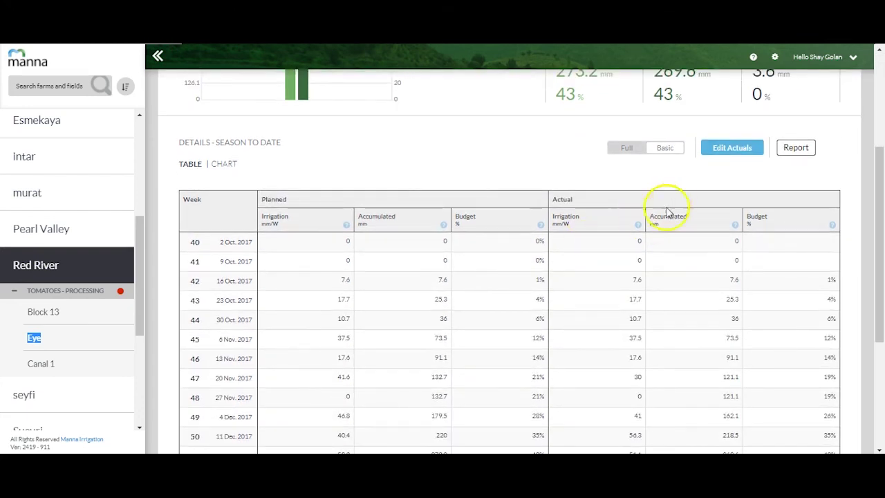
{"action": "left_click", "coordinate": [627, 151]}
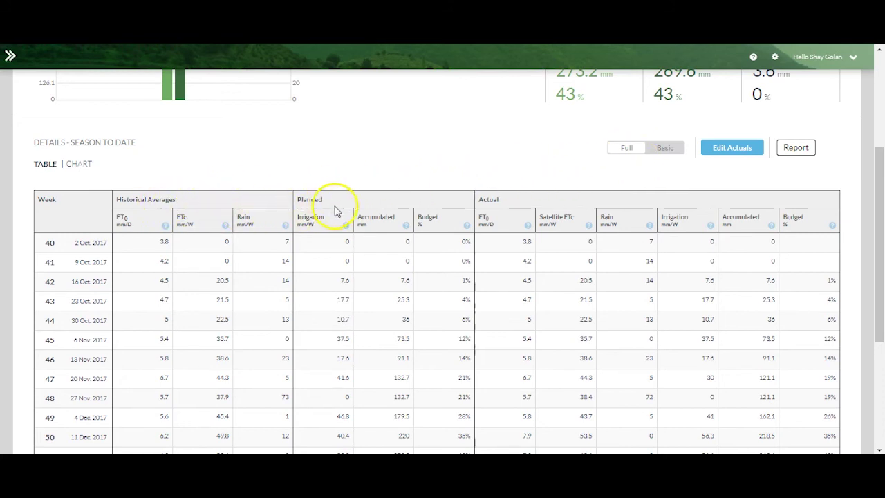
Step: Examine the weekly water budget table down to the accumulated planned irrigation for week 8, and return to the aggregated season chart
{"action": "scroll", "coordinate": [337, 218], "scroll_direction": "down", "scroll_amount": 3}
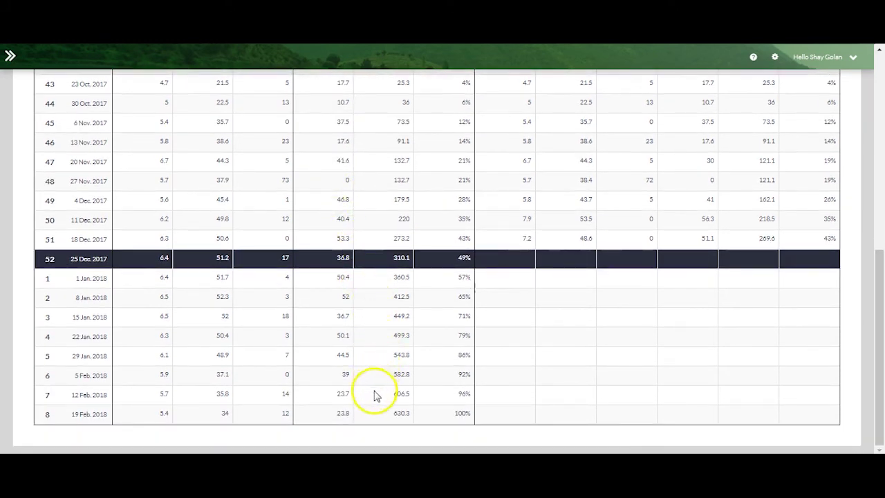
{"action": "double_click", "coordinate": [392, 414]}
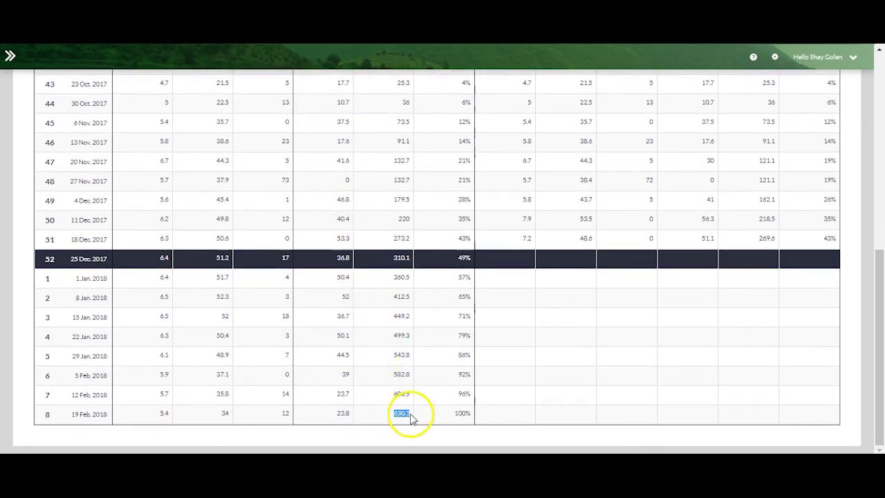
{"action": "scroll", "coordinate": [307, 332], "scroll_direction": "up", "scroll_amount": 5}
{"action": "scroll", "coordinate": [302, 321], "scroll_direction": "up", "scroll_amount": 1}
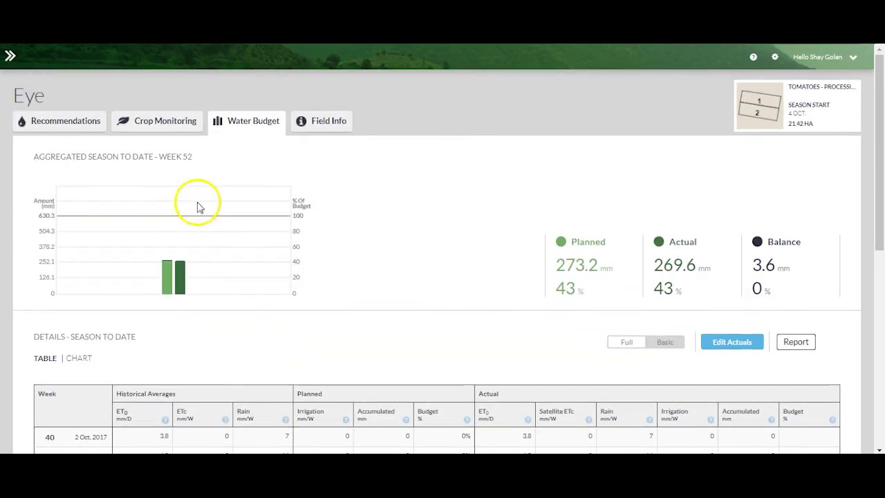
Step: Restore the farm list and revisit the Eye field's recommendations, crop monitoring maps and water budget
{"action": "left_click", "coordinate": [11, 58]}
{"action": "left_click", "coordinate": [199, 123]}
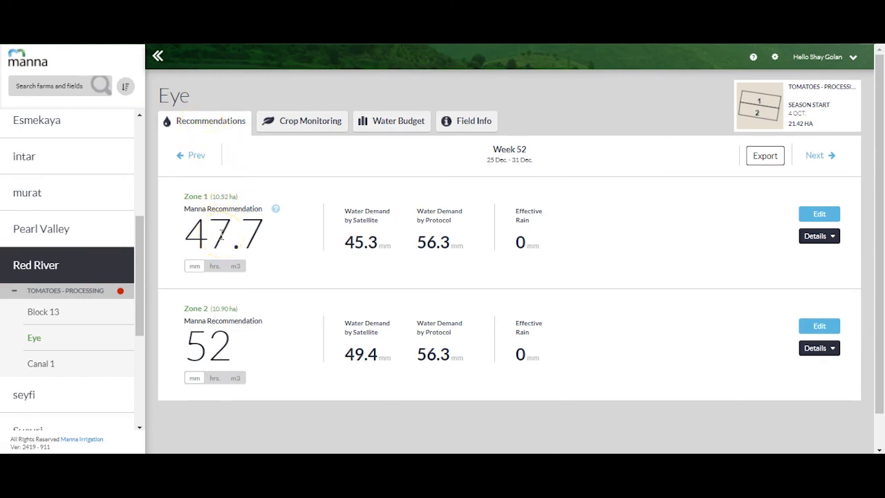
{"action": "left_click", "coordinate": [301, 128]}
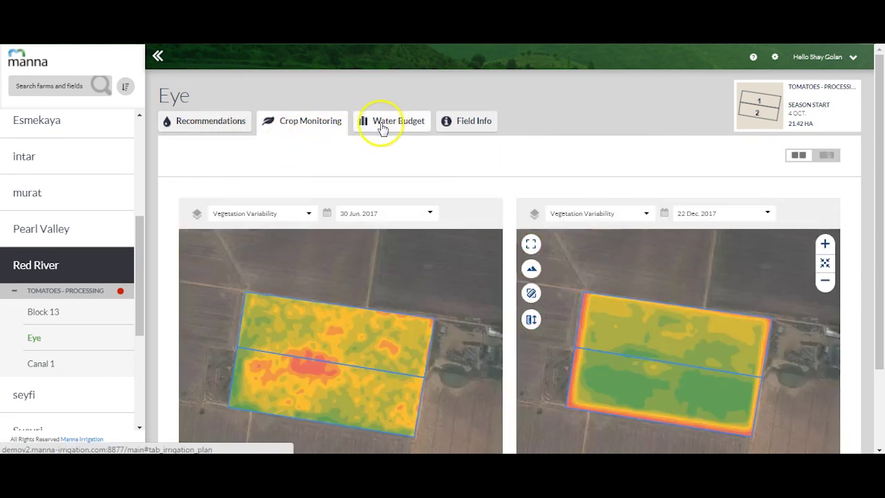
{"action": "left_click", "coordinate": [383, 129]}
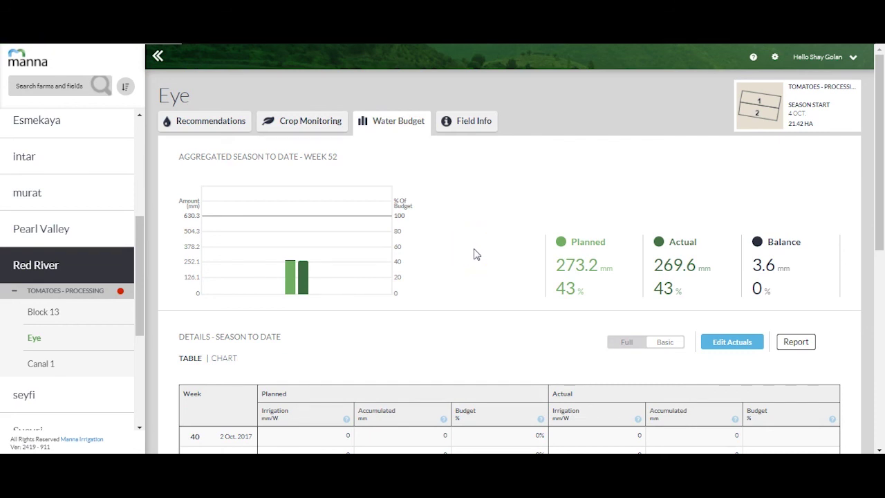
Step: Open the help options to find the support page
{"action": "left_click", "coordinate": [753, 59]}
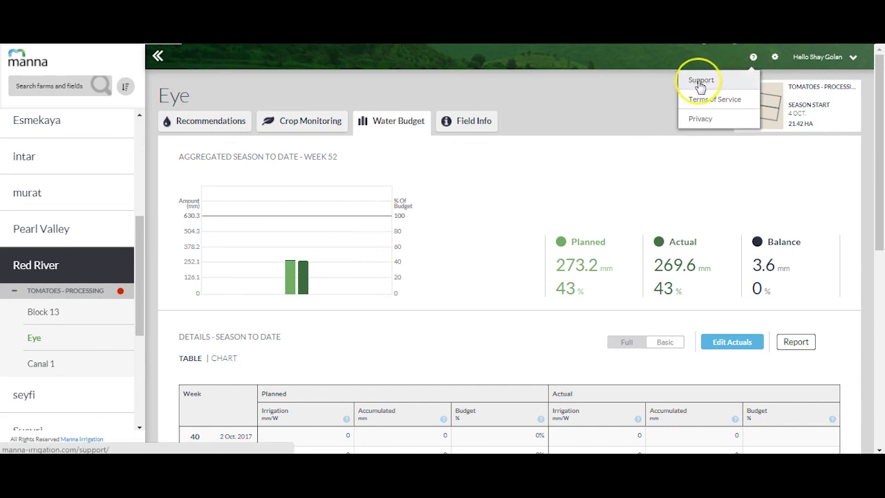